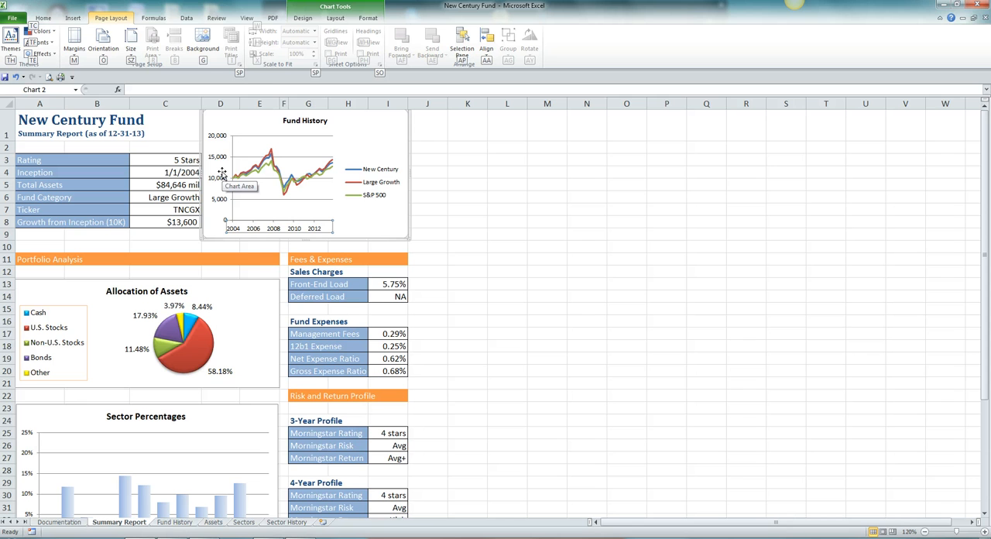
Step: Set the Fund History chart's vertical axis display units to Thousands and hide the display units label
{"action": "left_click", "coordinate": [217, 180]}
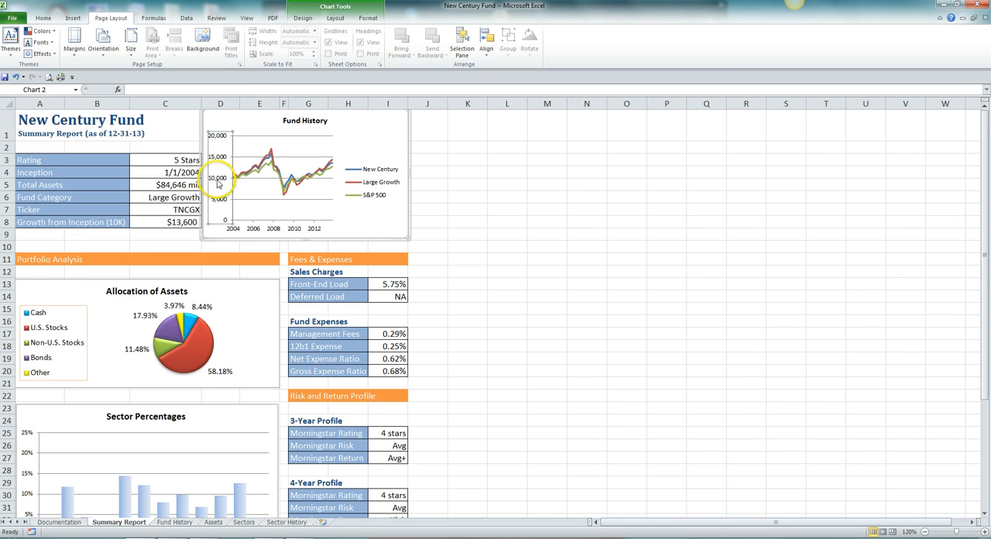
{"action": "double_click", "coordinate": [218, 180]}
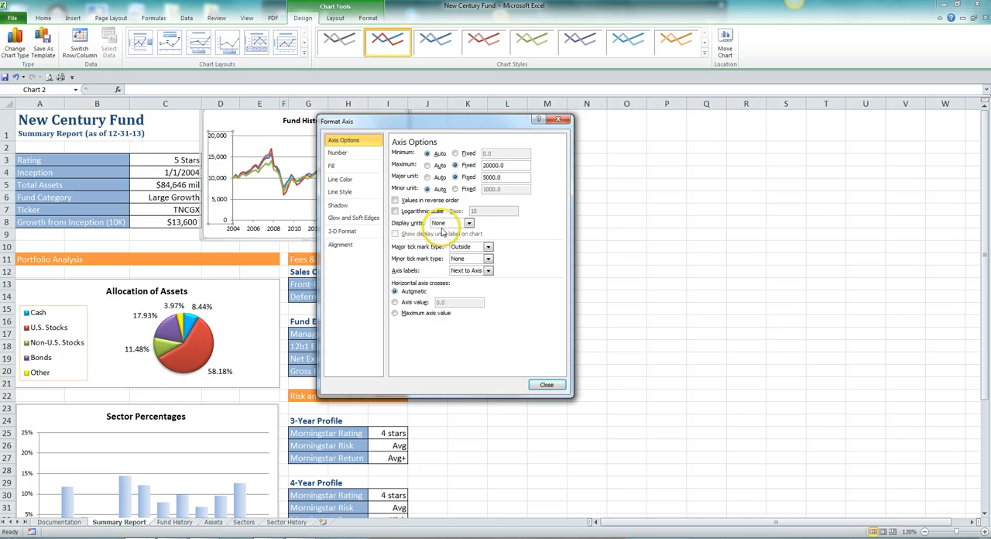
{"action": "left_click", "coordinate": [468, 223]}
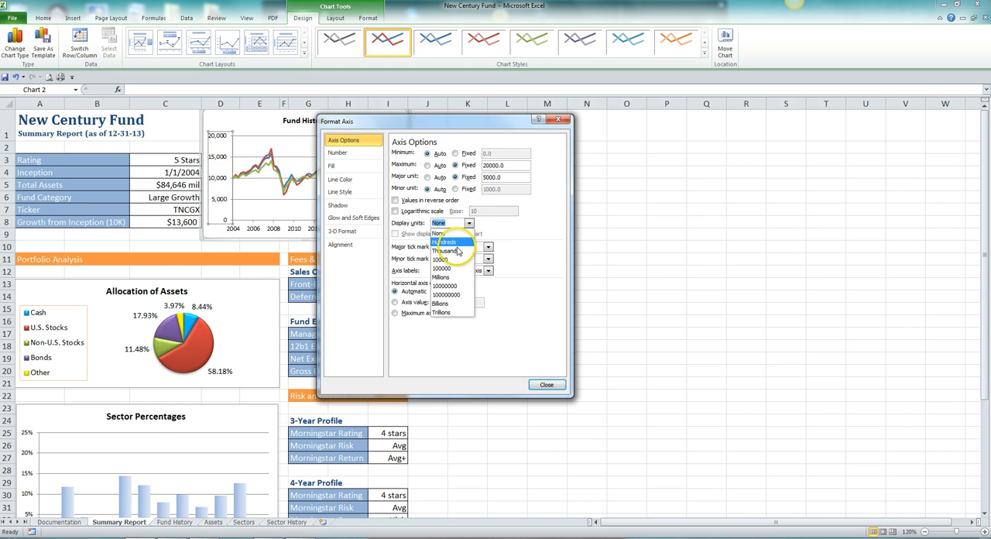
{"action": "left_click", "coordinate": [457, 253]}
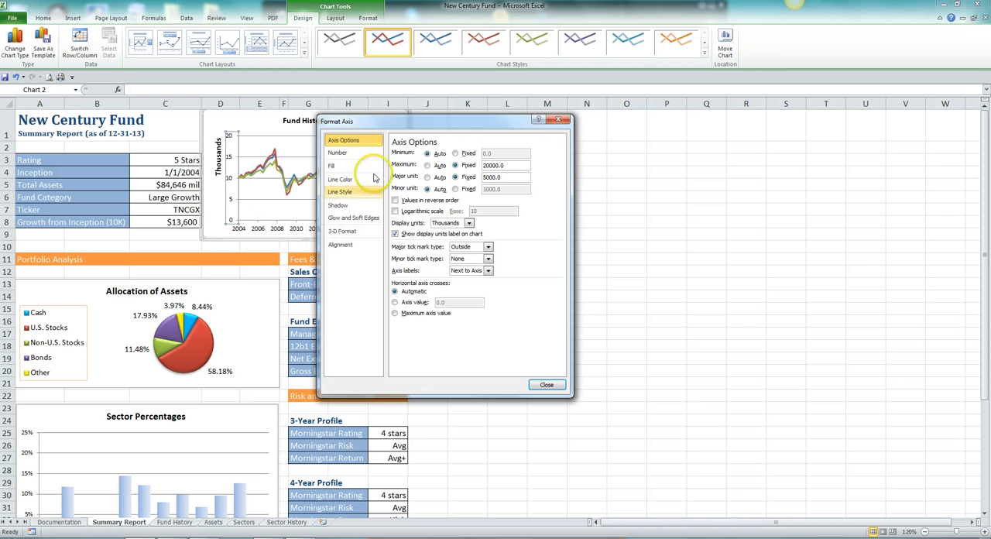
{"action": "left_click_drag", "start_coordinate": [412, 127], "coordinate": [530, 125]}
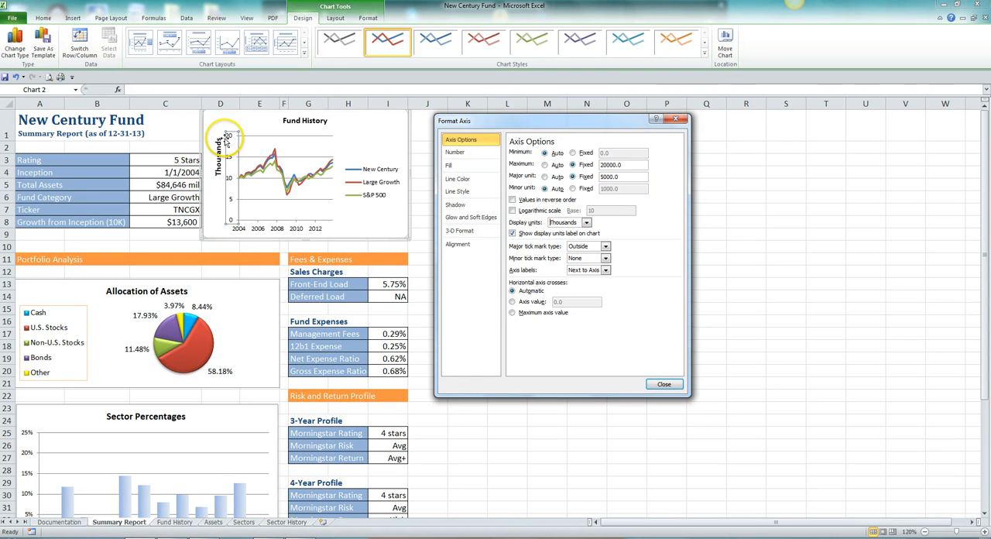
{"action": "left_click", "coordinate": [514, 234]}
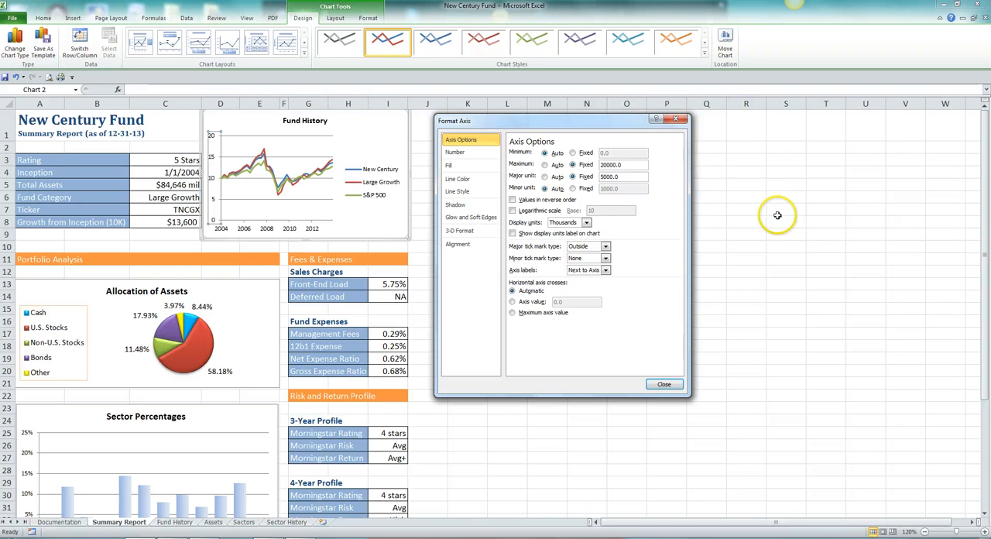
Step: Add the custom number format #,##0"k" to the Fund History chart's vertical axis and close the axis formatting
{"action": "left_click", "coordinate": [461, 154]}
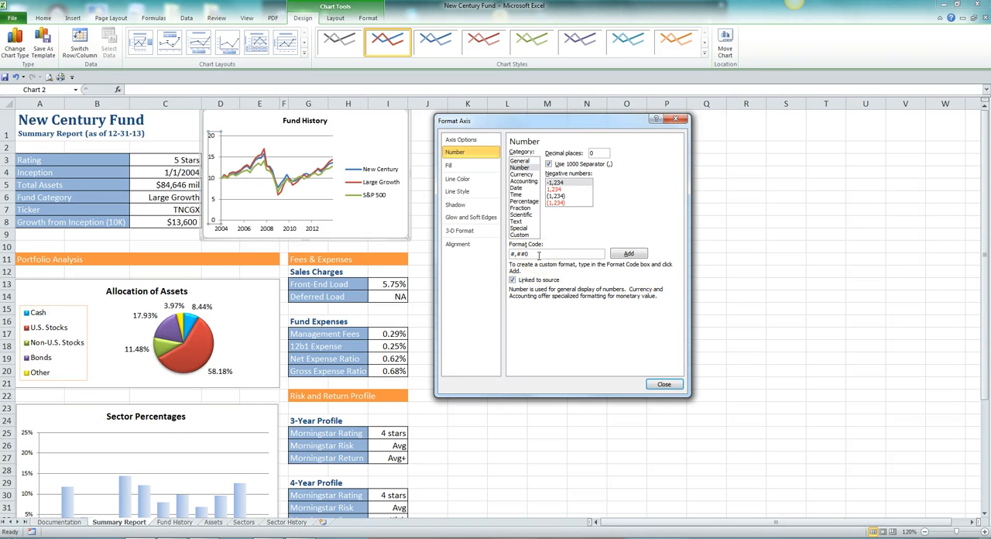
{"action": "left_click", "coordinate": [540, 255]}
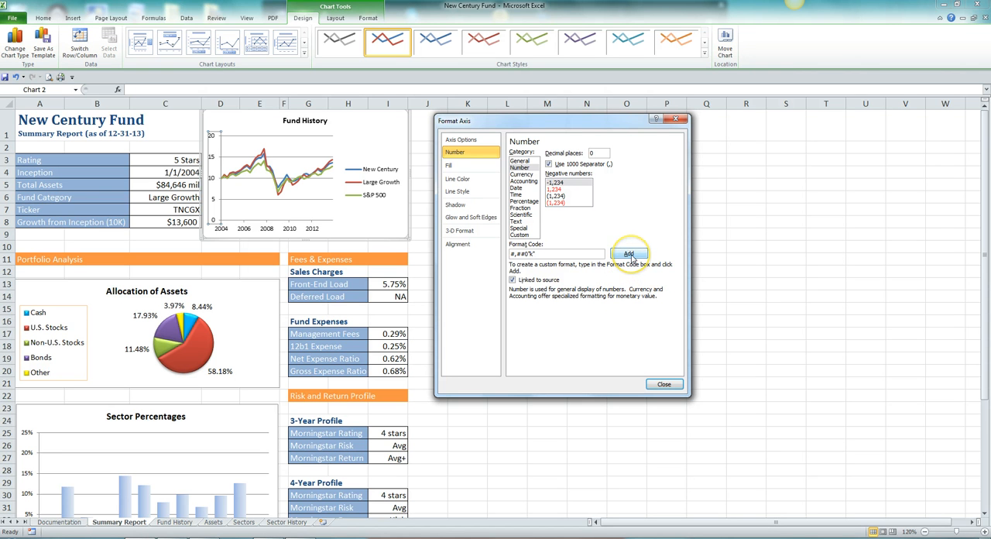
{"action": "left_click", "coordinate": [629, 255]}
{"action": "left_click", "coordinate": [629, 255]}
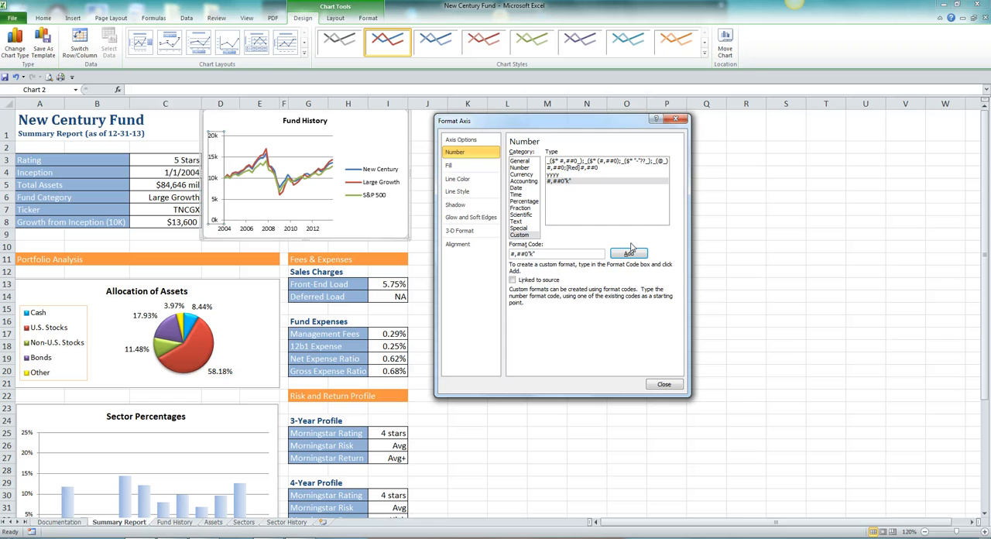
{"action": "left_click", "coordinate": [667, 385]}
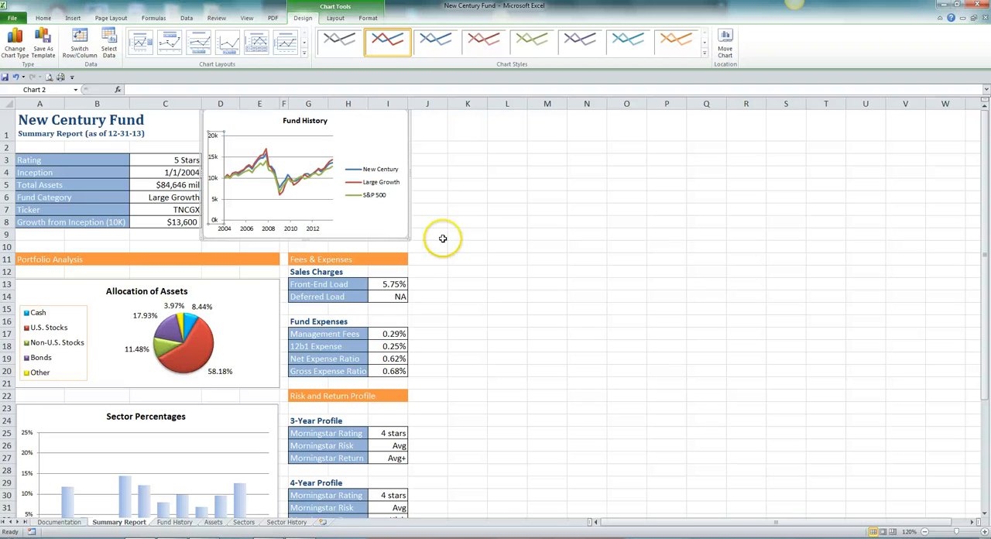
Step: Let the Fund History legend overlap the chart and give it a solid White, Background 1 fill
{"action": "double_click", "coordinate": [369, 179]}
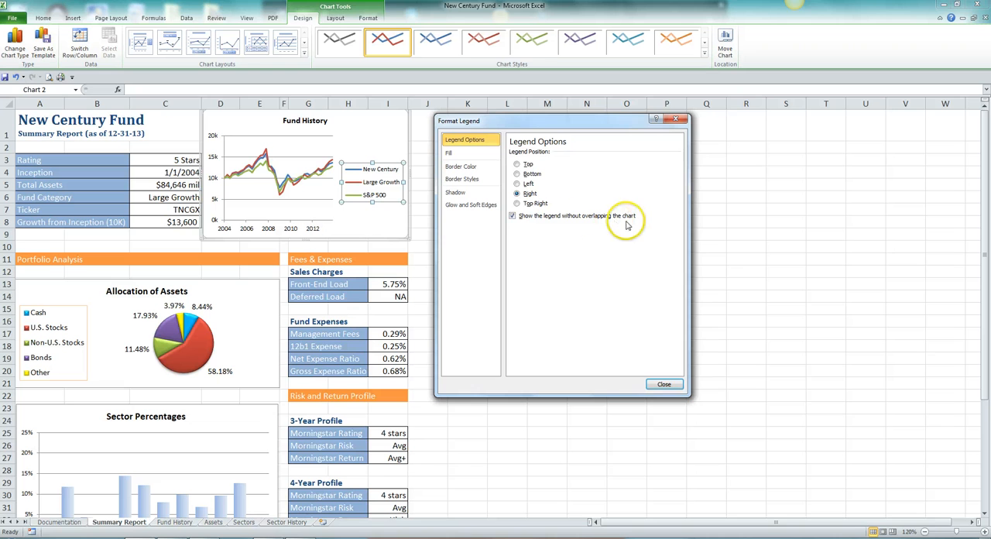
{"action": "left_click", "coordinate": [512, 217]}
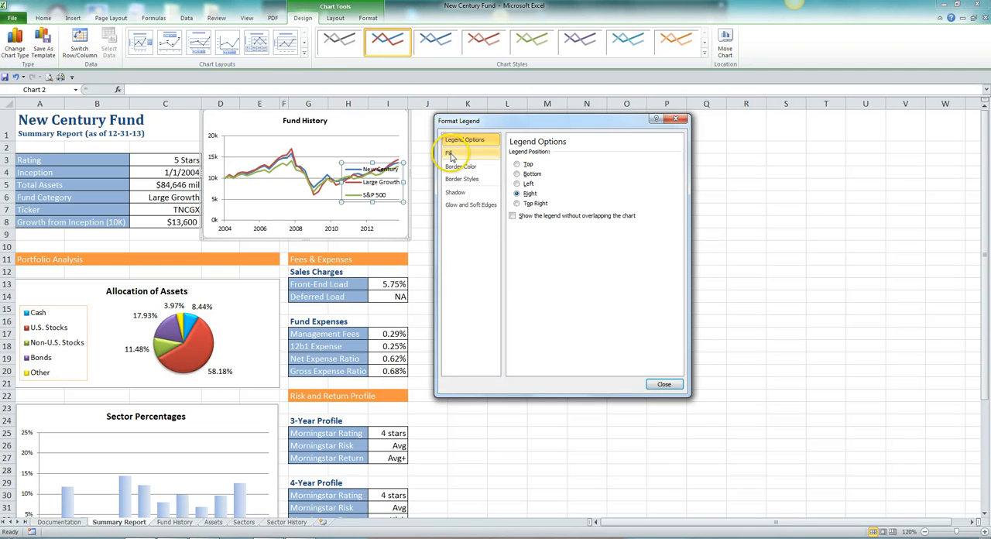
{"action": "left_click", "coordinate": [452, 154]}
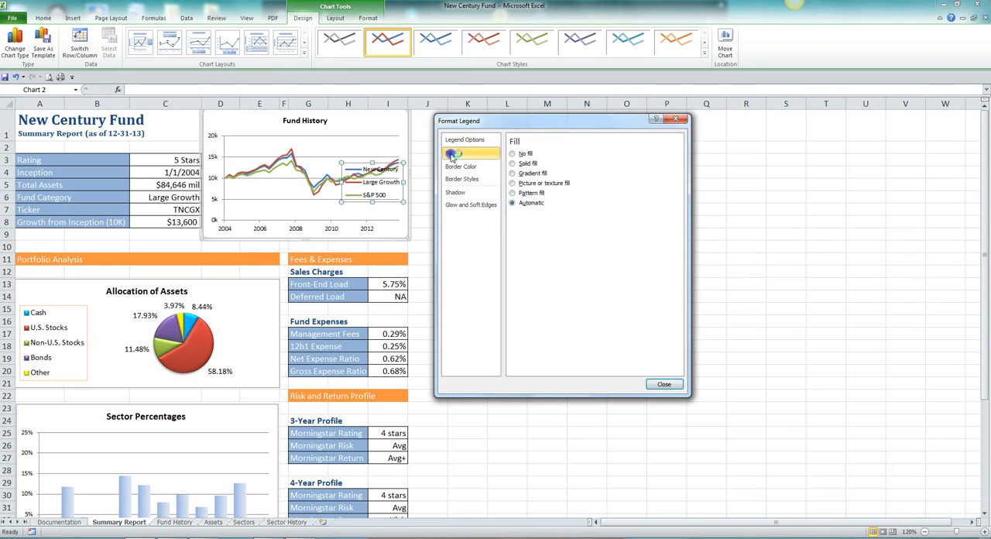
{"action": "left_click", "coordinate": [512, 163]}
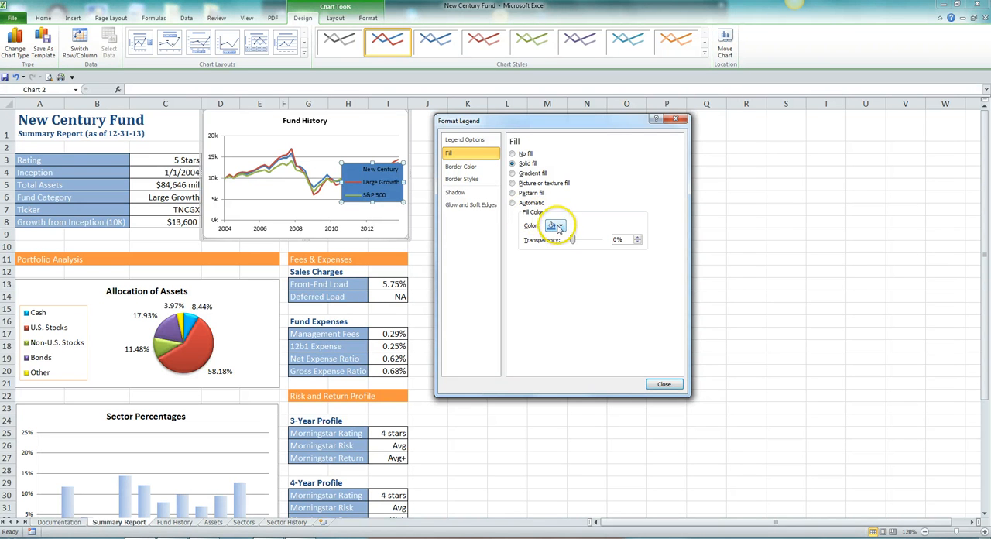
{"action": "left_click", "coordinate": [560, 226]}
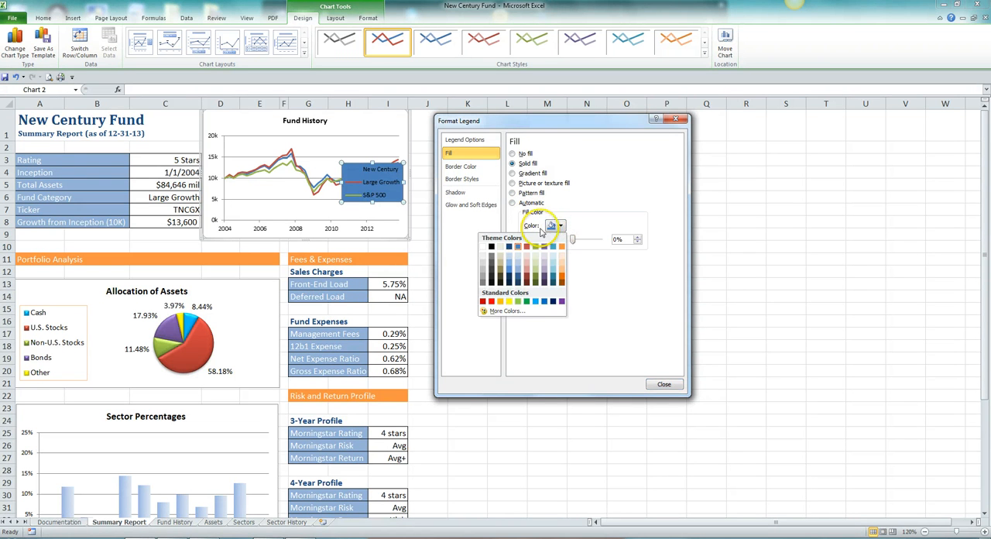
{"action": "left_click", "coordinate": [484, 248]}
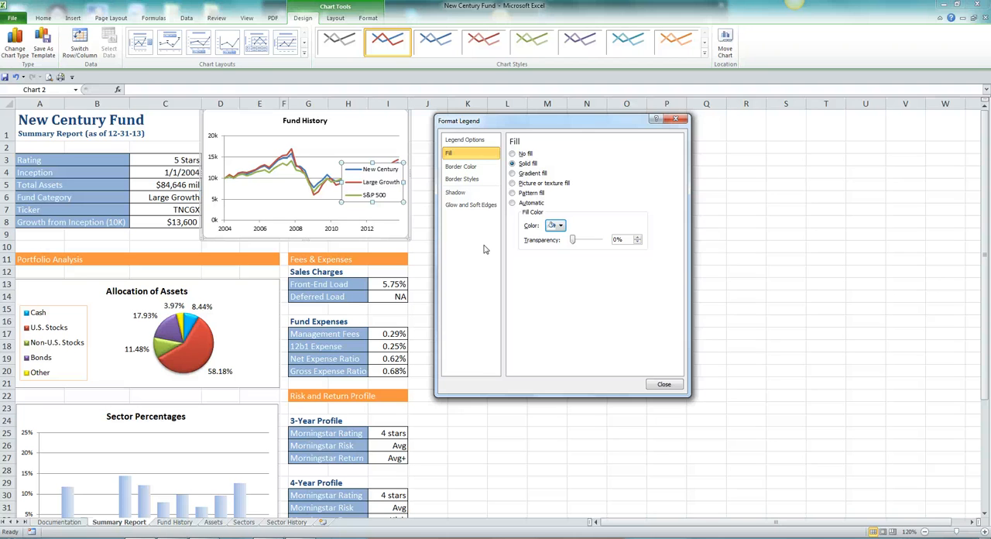
Step: Give the Fund History legend a solid border line in the standard color Blue and close the legend formatting
{"action": "left_click", "coordinate": [466, 170]}
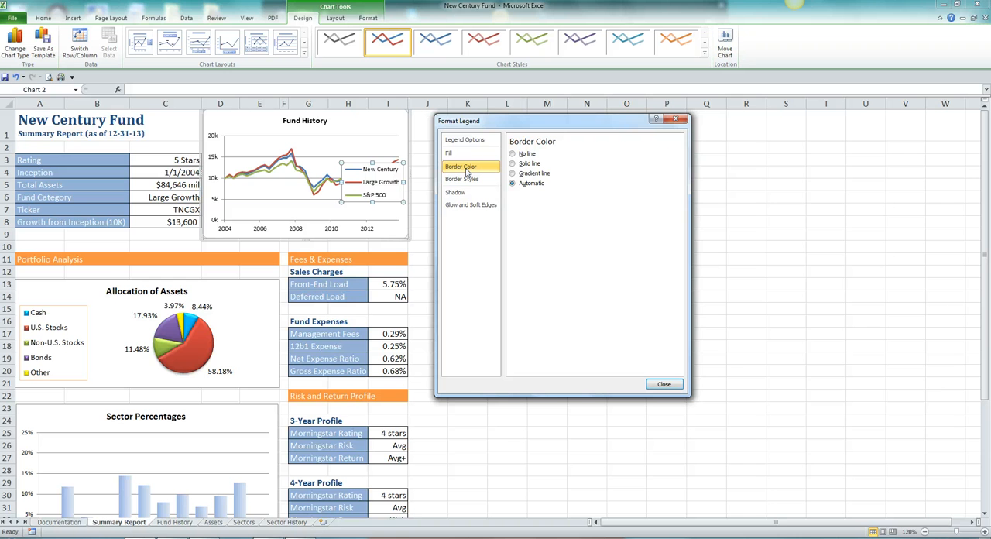
{"action": "left_click", "coordinate": [512, 164]}
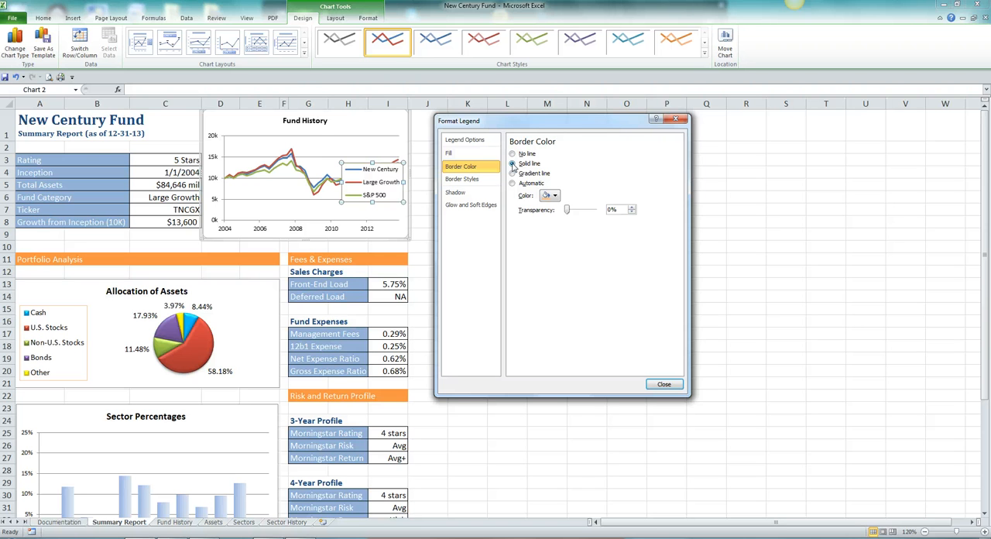
{"action": "left_click", "coordinate": [553, 195]}
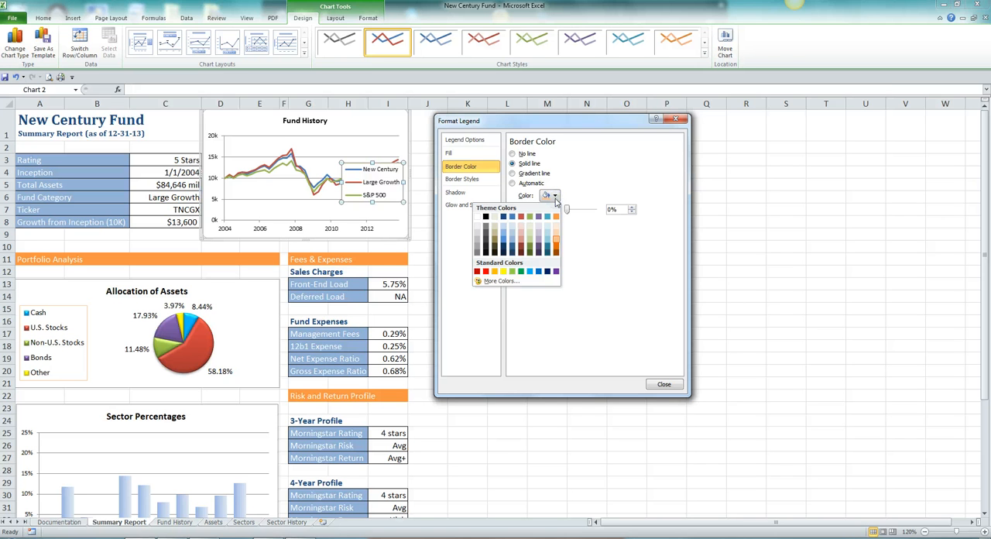
{"action": "left_click", "coordinate": [539, 272]}
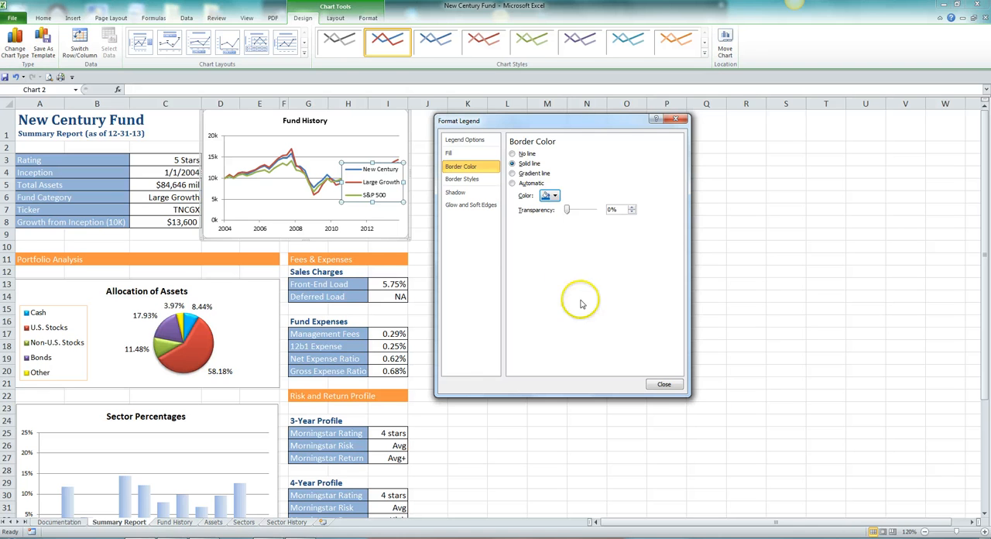
{"action": "left_click", "coordinate": [664, 385]}
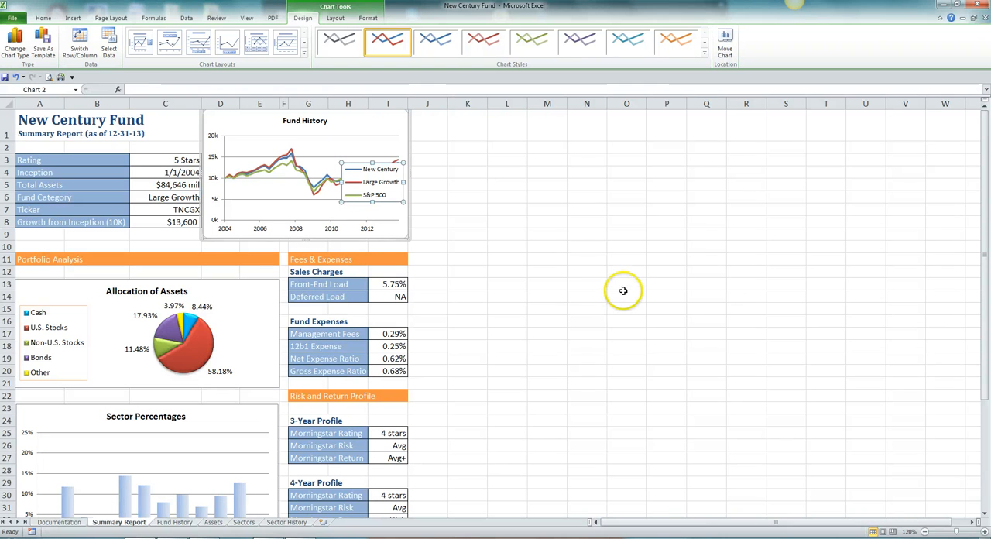
Step: Move the legend to the lower-right corner of the Fund History plot area and shrink it slightly, clear of the data lines
{"action": "left_click", "coordinate": [394, 194]}
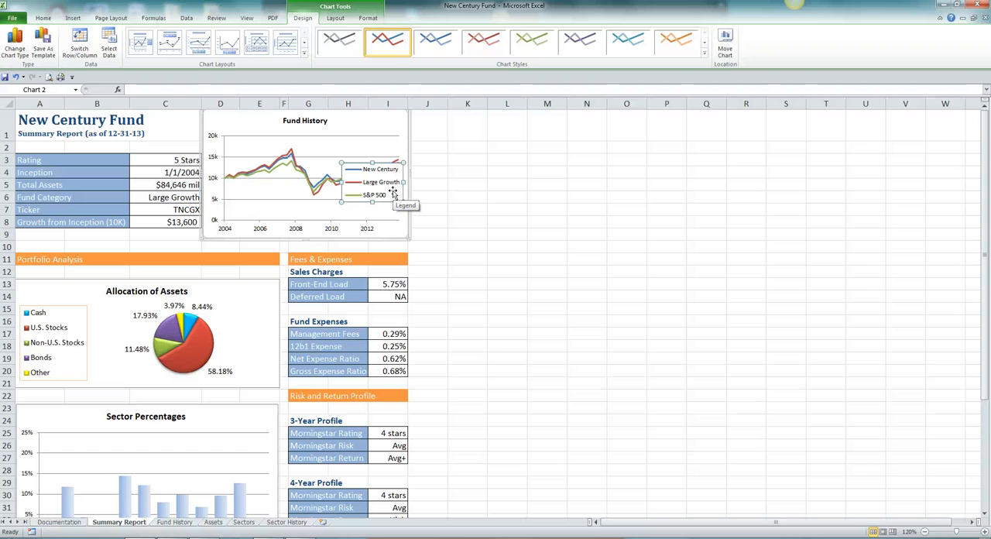
{"action": "left_click_drag", "start_coordinate": [394, 191], "coordinate": [395, 210]}
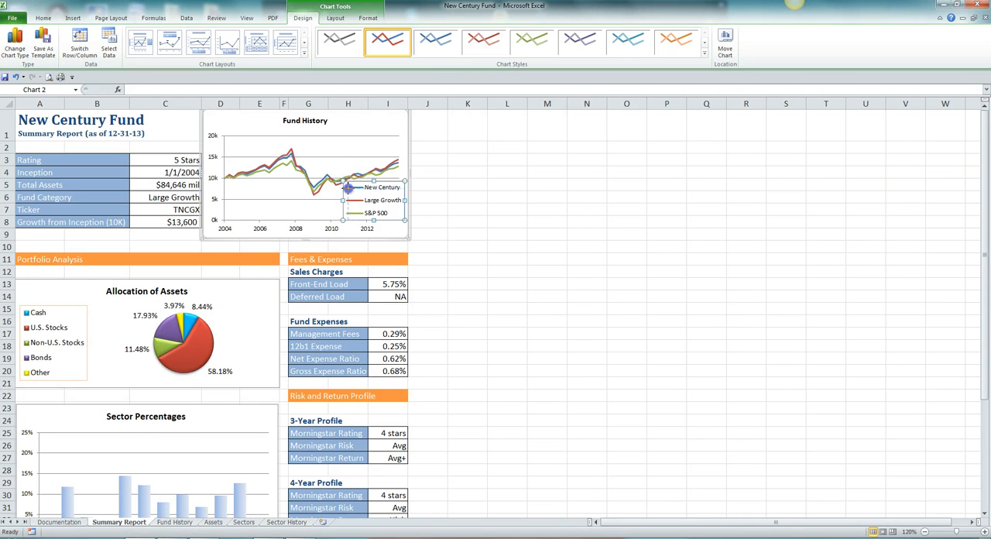
{"action": "left_click_drag", "start_coordinate": [348, 189], "coordinate": [344, 187]}
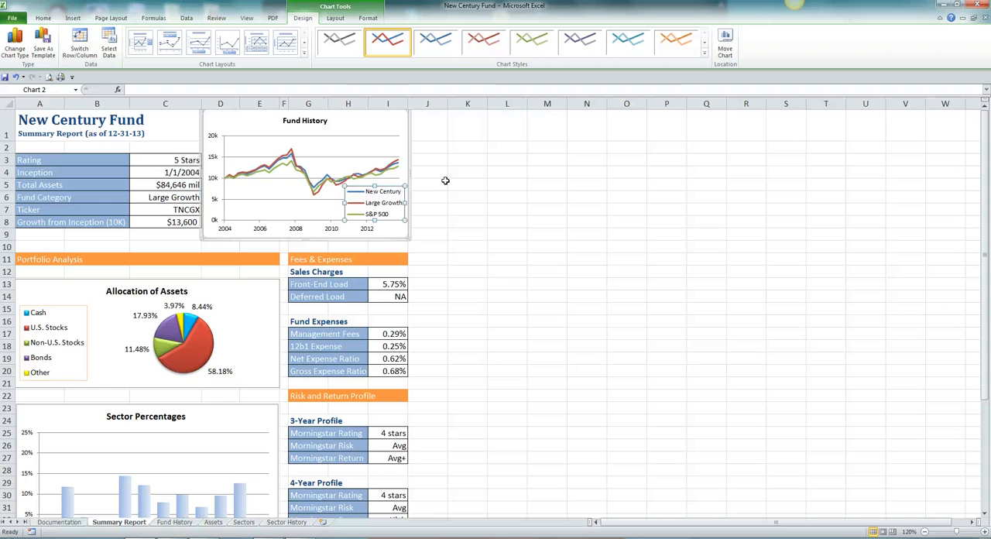
Step: Add minor primary vertical gridlines to the Fund History chart
{"action": "left_click", "coordinate": [337, 19]}
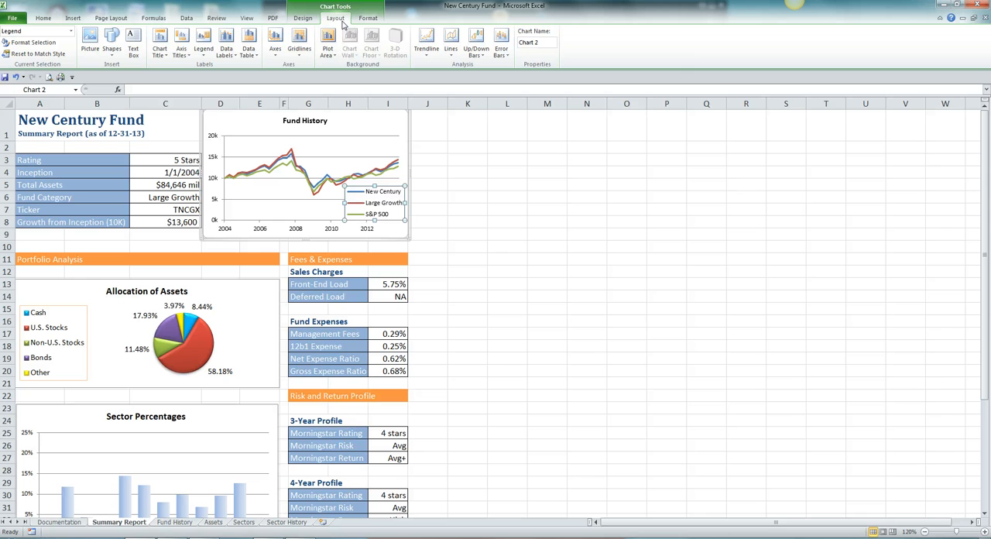
{"action": "left_click", "coordinate": [298, 51]}
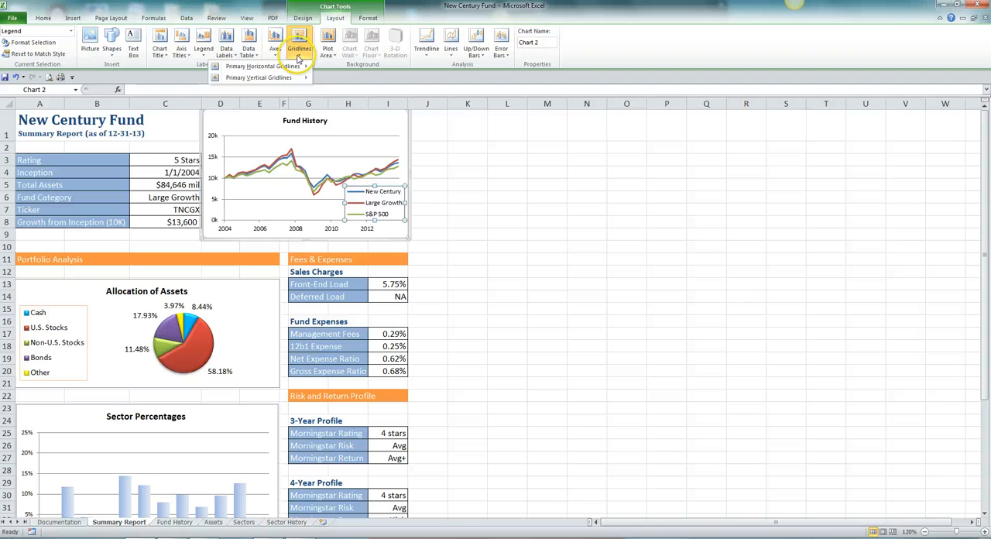
{"action": "mouse_move", "coordinate": [298, 81]}
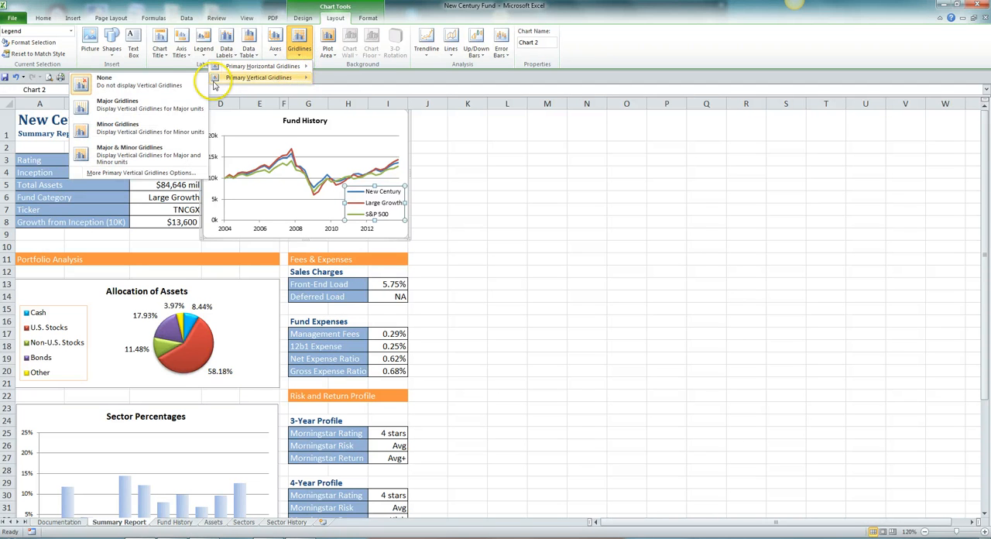
{"action": "left_click", "coordinate": [128, 132]}
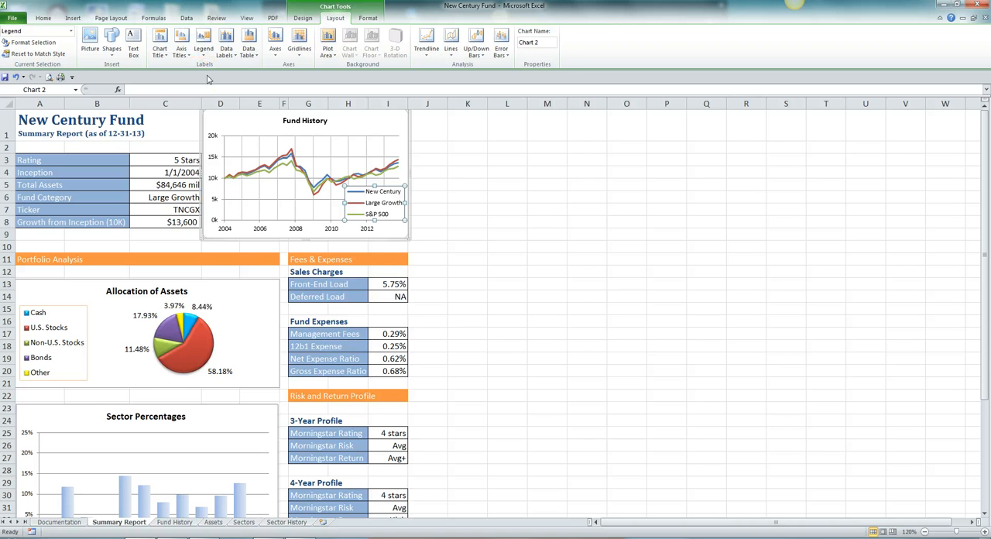
Step: Add a rotated title to the Fund History chart's vertical axis reading "Return on $10K Investment"
{"action": "left_click", "coordinate": [181, 50]}
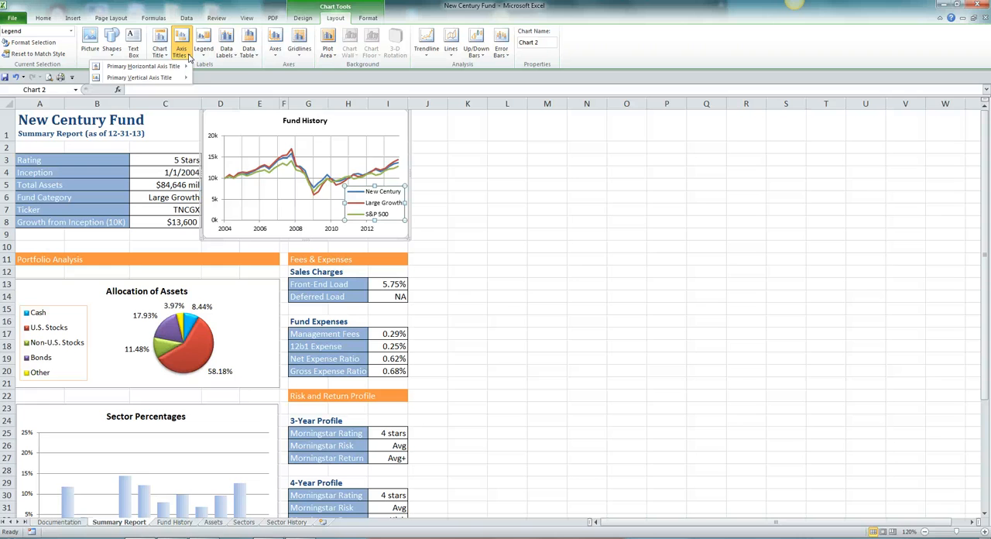
{"action": "mouse_move", "coordinate": [166, 80]}
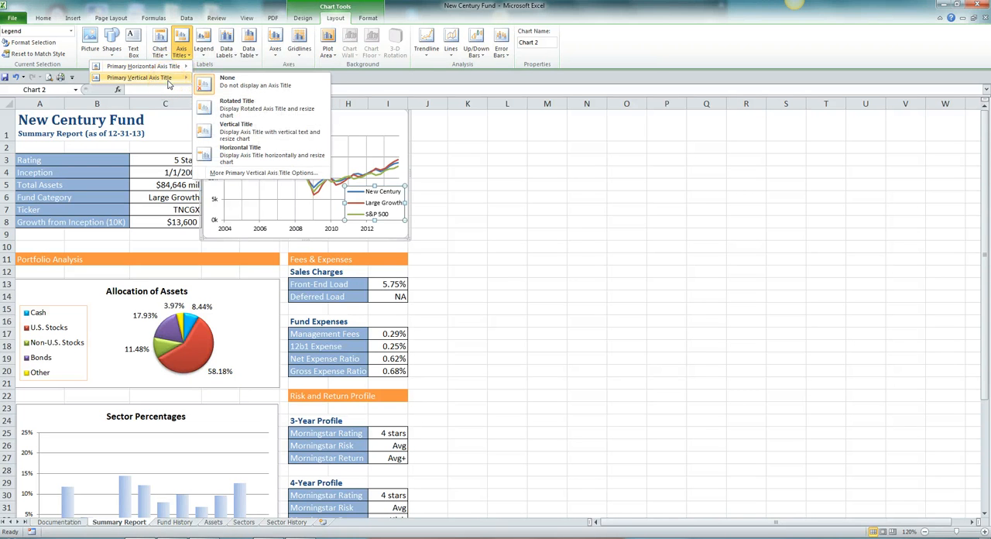
{"action": "left_click", "coordinate": [229, 106]}
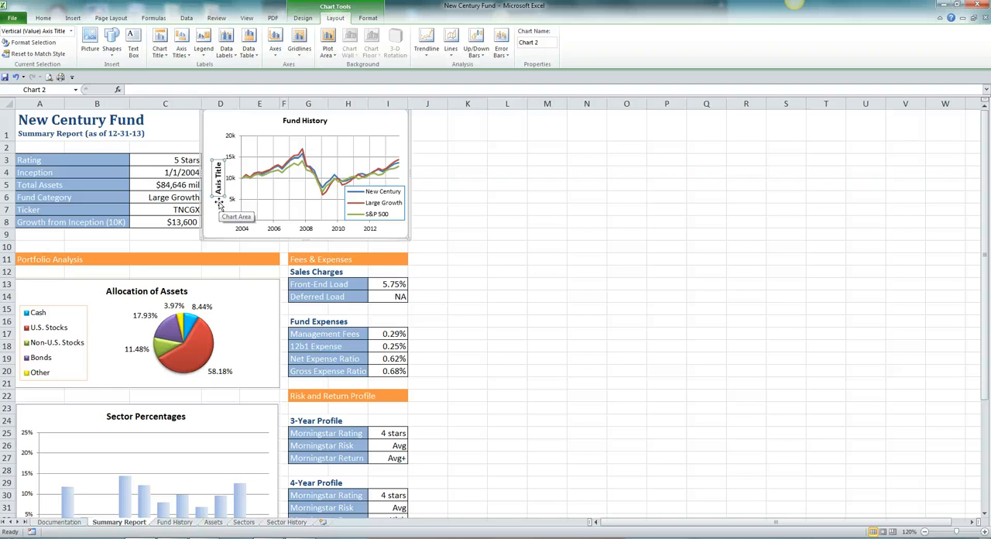
{"action": "type", "text": "Ret"}
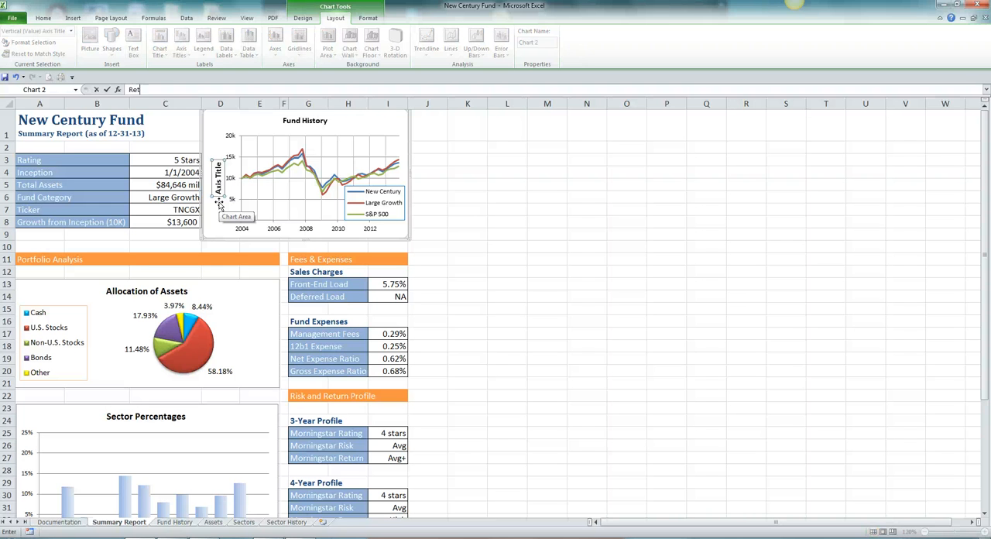
{"action": "type", "text": "urn on $10K Investment"}
{"action": "key", "text": "Return"}
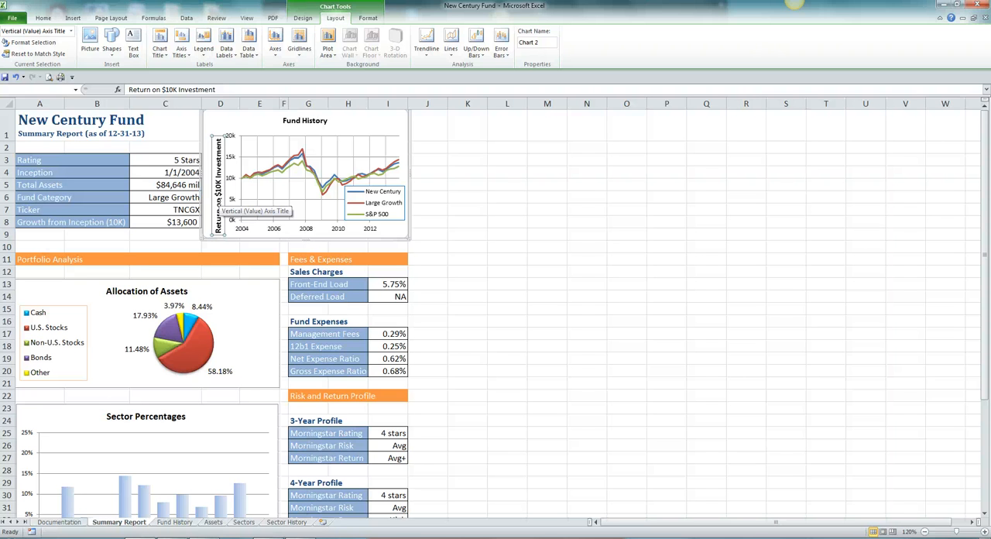
Step: Set the vertical axis title to font size 8 without bold, deselect the chart and save the workbook
{"action": "left_click", "coordinate": [40, 17]}
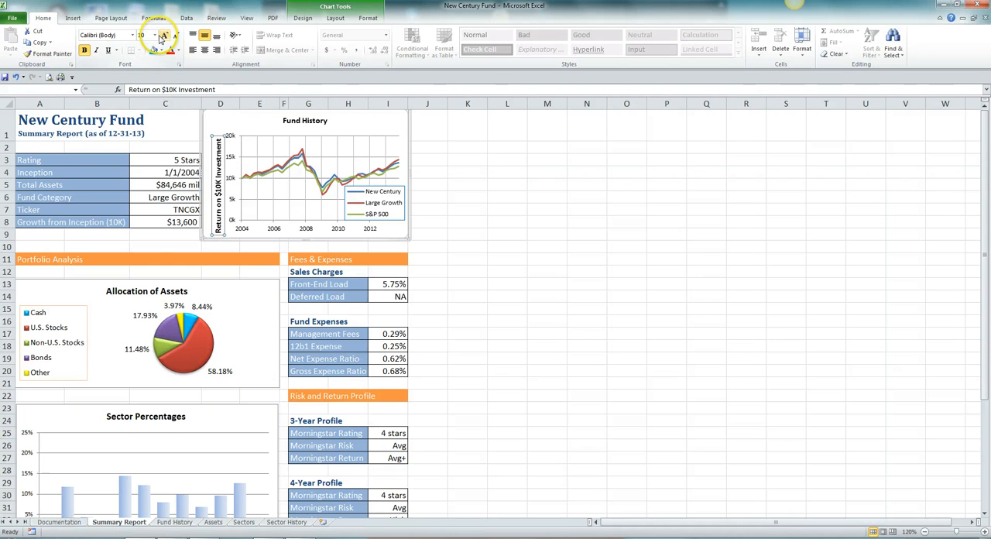
{"action": "left_click", "coordinate": [155, 36]}
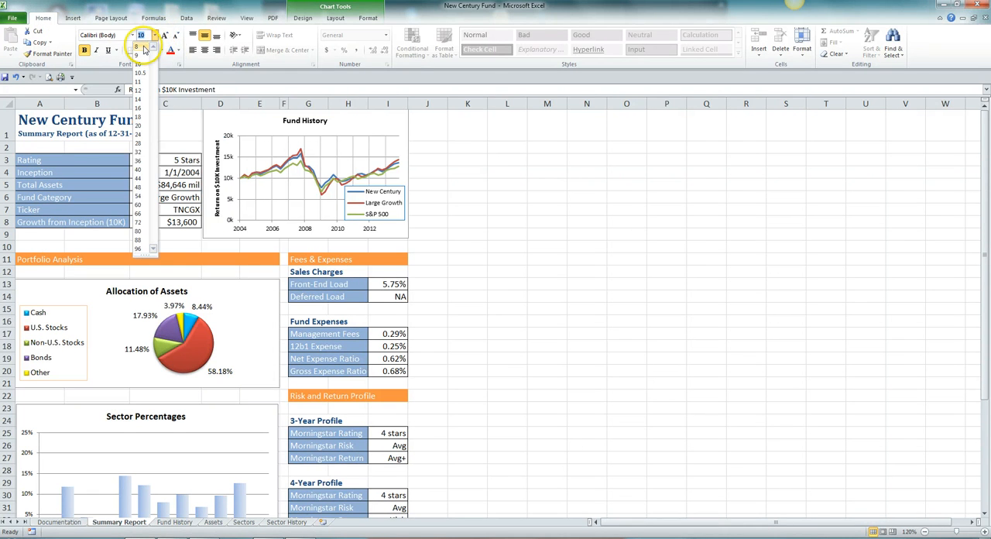
{"action": "left_click", "coordinate": [144, 48]}
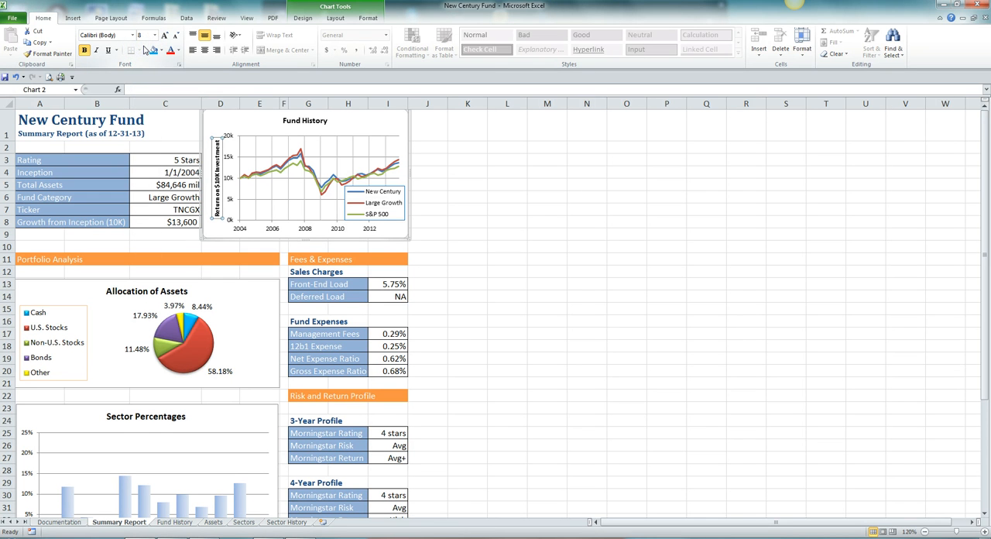
{"action": "left_click", "coordinate": [86, 50]}
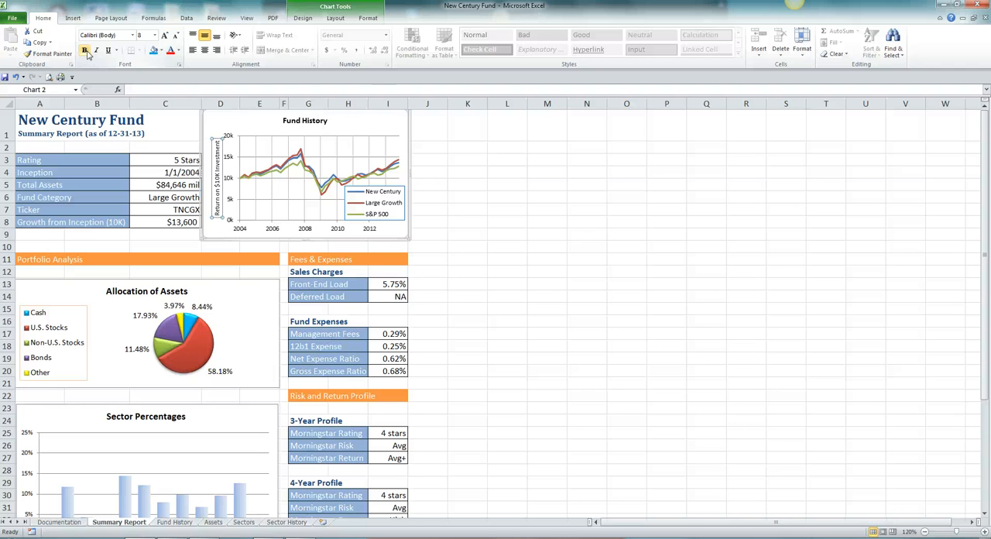
{"action": "left_click", "coordinate": [51, 233]}
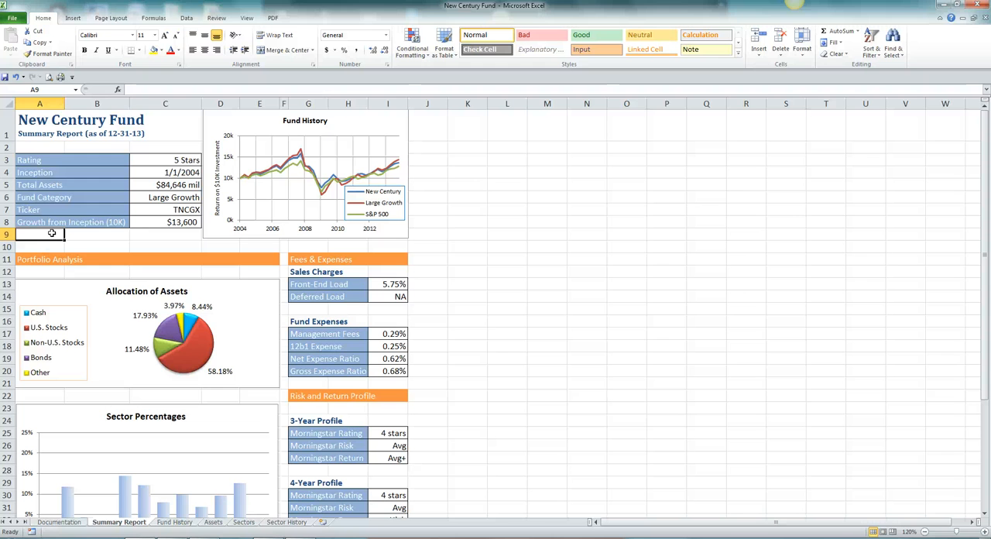
{"action": "left_click", "coordinate": [4, 79]}
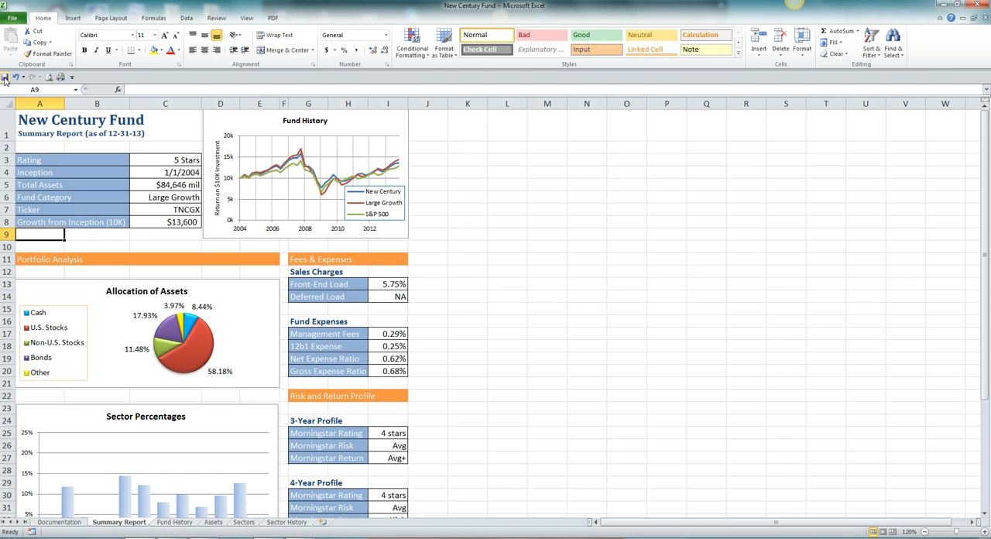